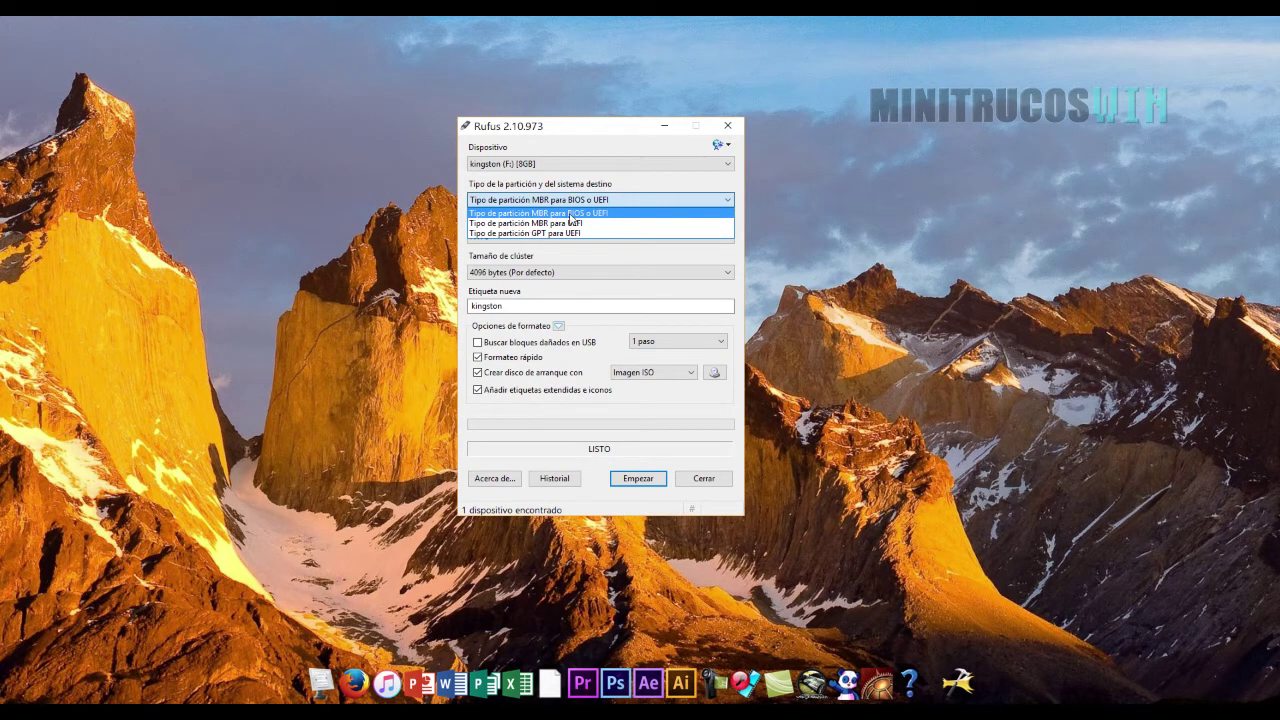
# Step: Set the partition scheme and target system type to MBR for BIOS or UEFI
pyautogui.click(603, 216)
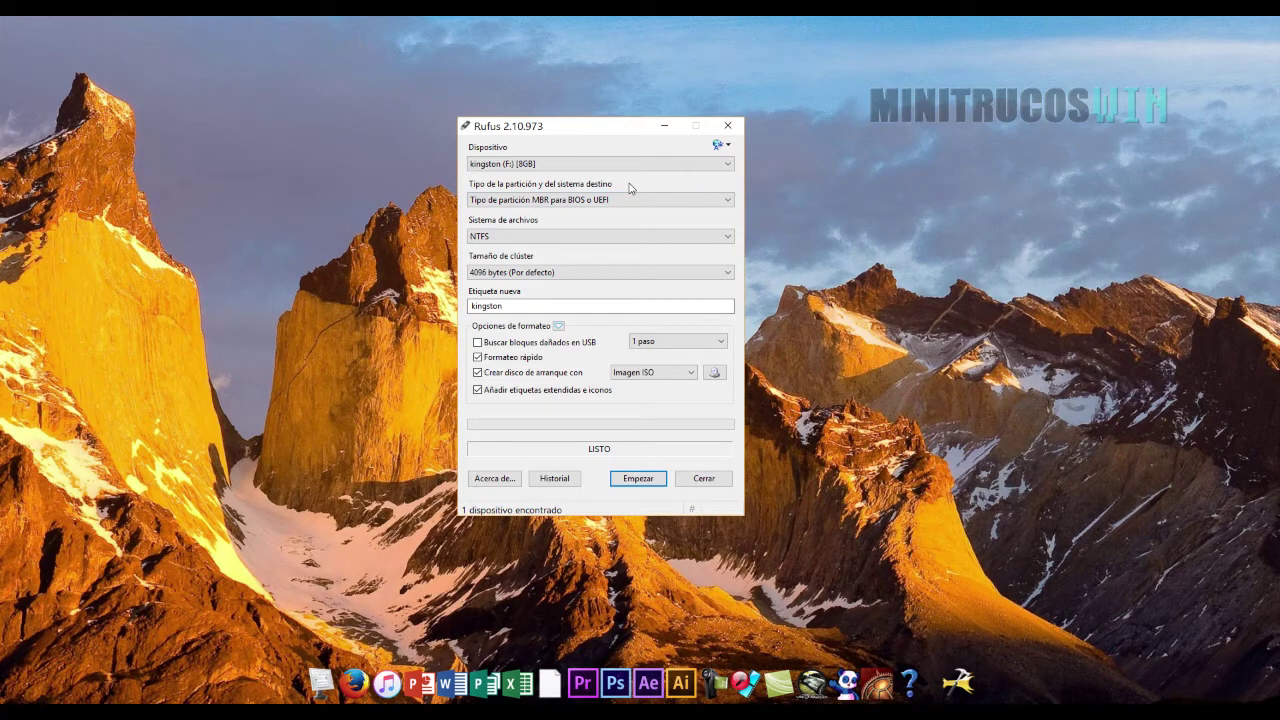
pyautogui.click(573, 200)
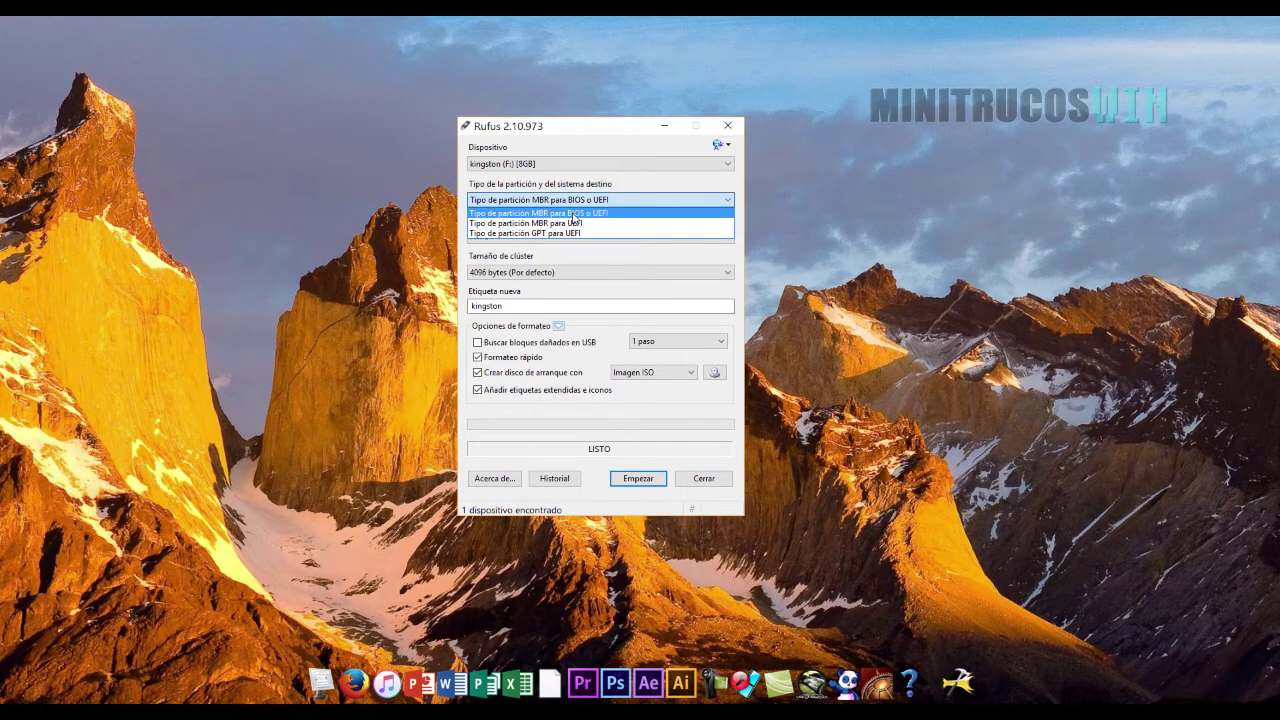
pyautogui.click(574, 214)
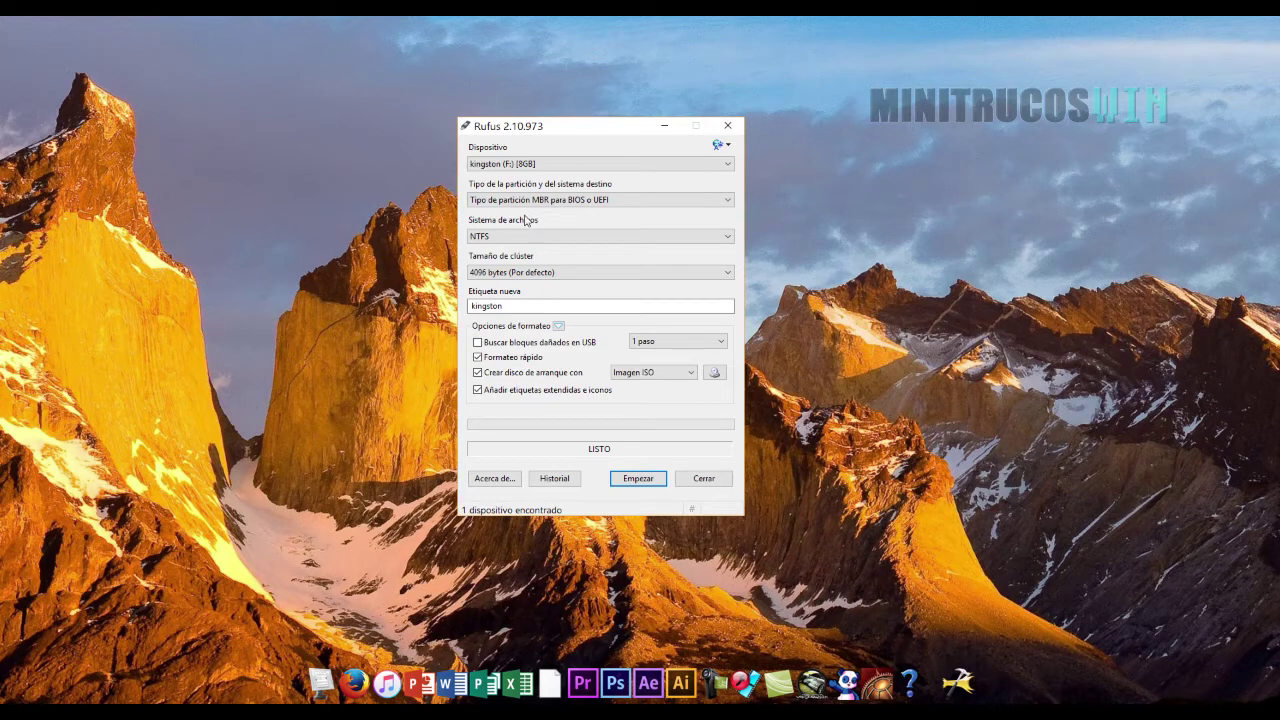
pyautogui.click(560, 200)
pyautogui.click(574, 214)
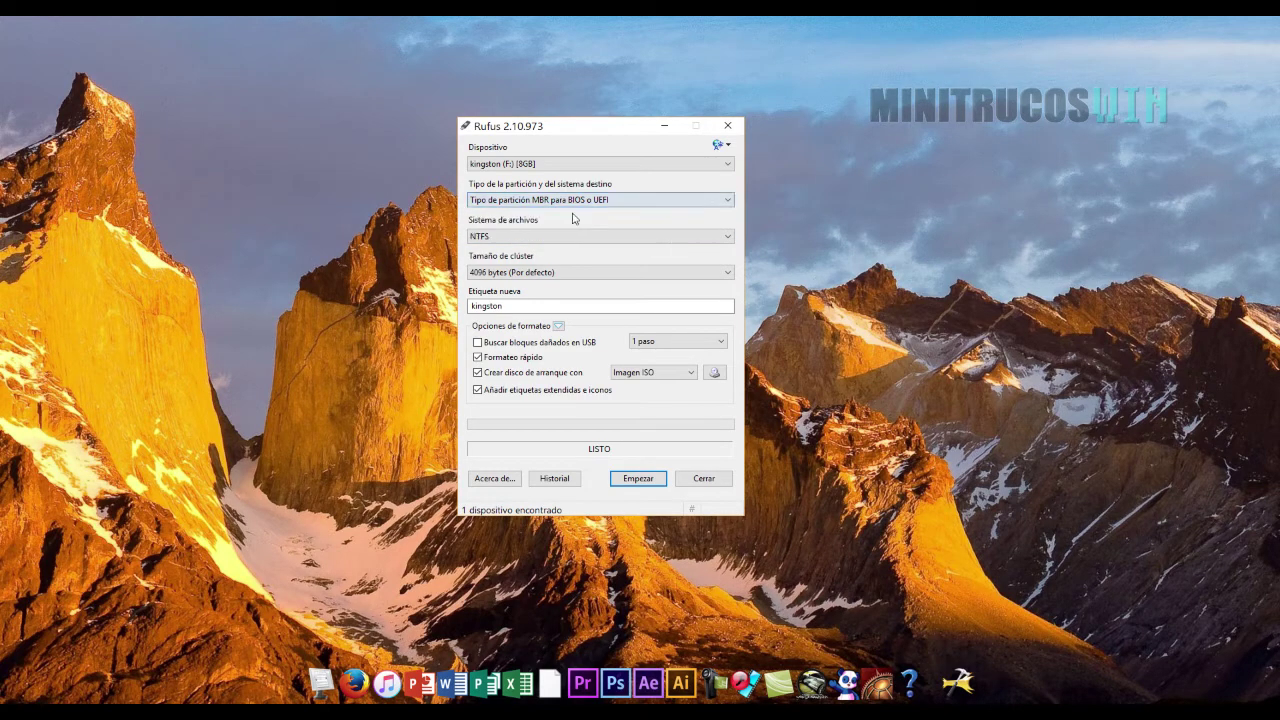
# Step: Choose NTFS as the file system and keep the default cluster size of 4096 bytes
pyautogui.click(527, 237)
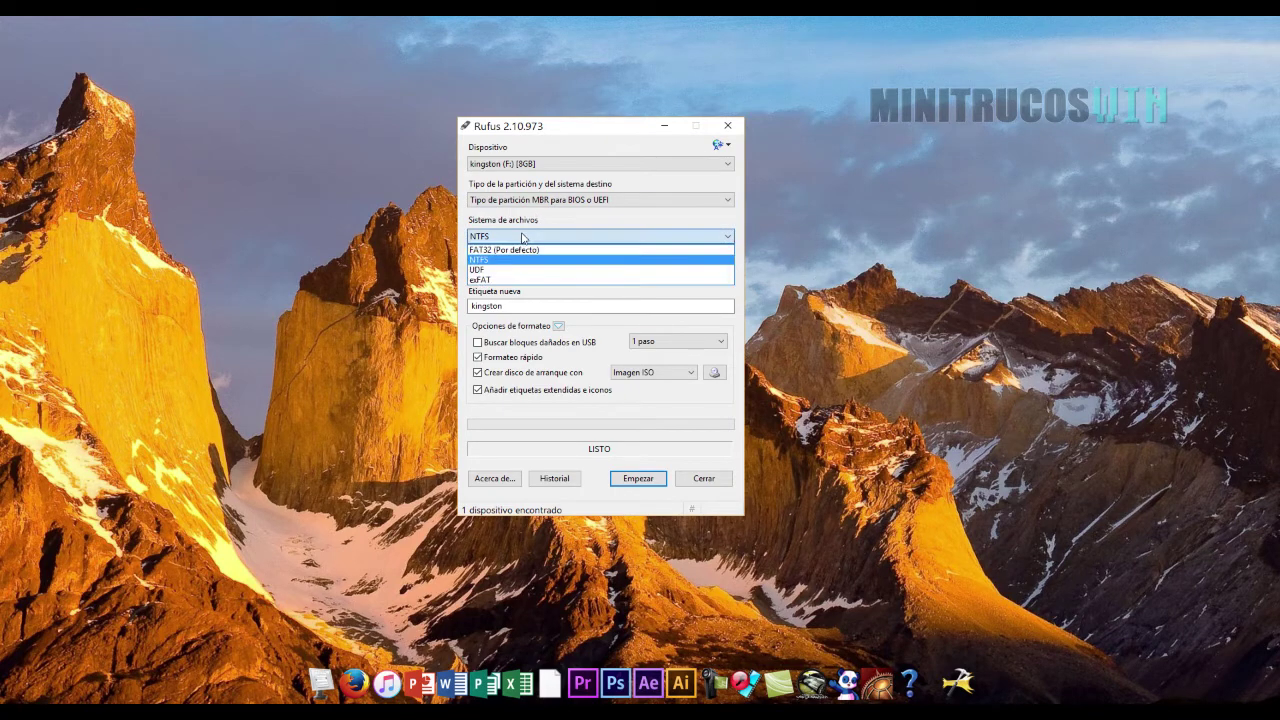
pyautogui.click(503, 260)
pyautogui.click(524, 279)
pyautogui.click(539, 268)
pyautogui.click(493, 277)
pyautogui.click(524, 262)
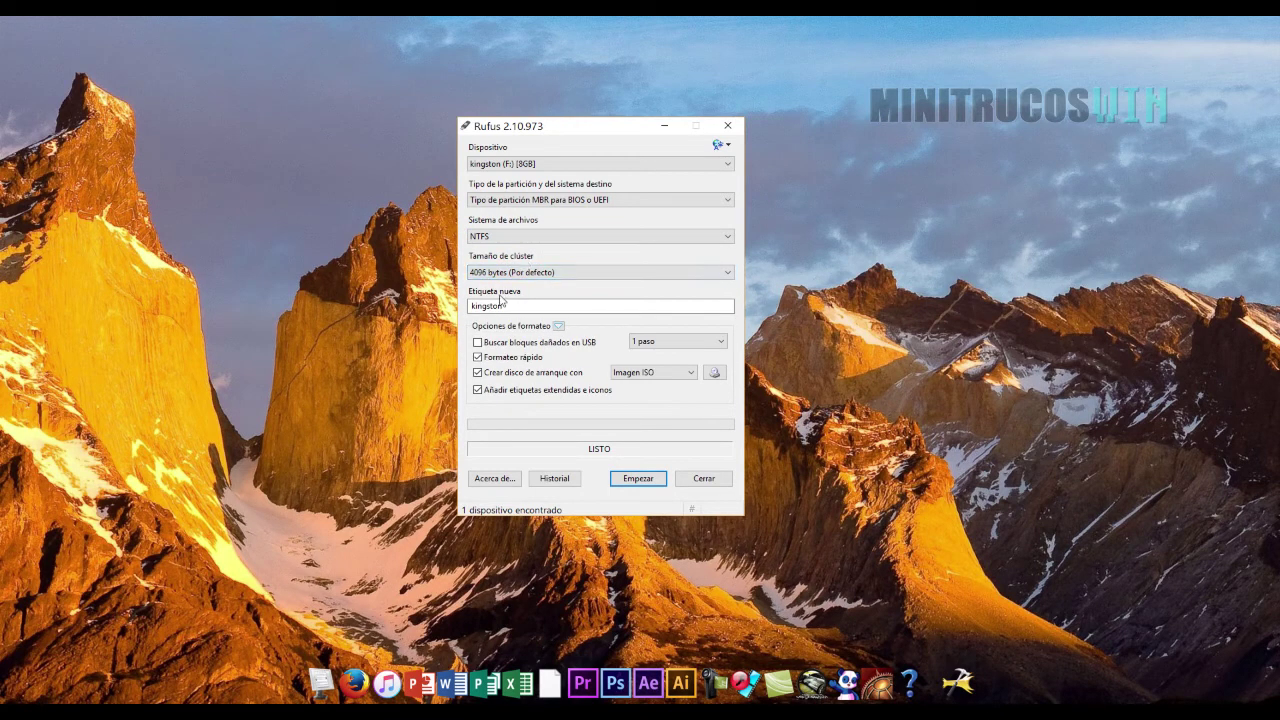
# Step: Clear the new volume label of the USB drive
pyautogui.doubleClick(512, 304)
pyautogui.click(542, 305)
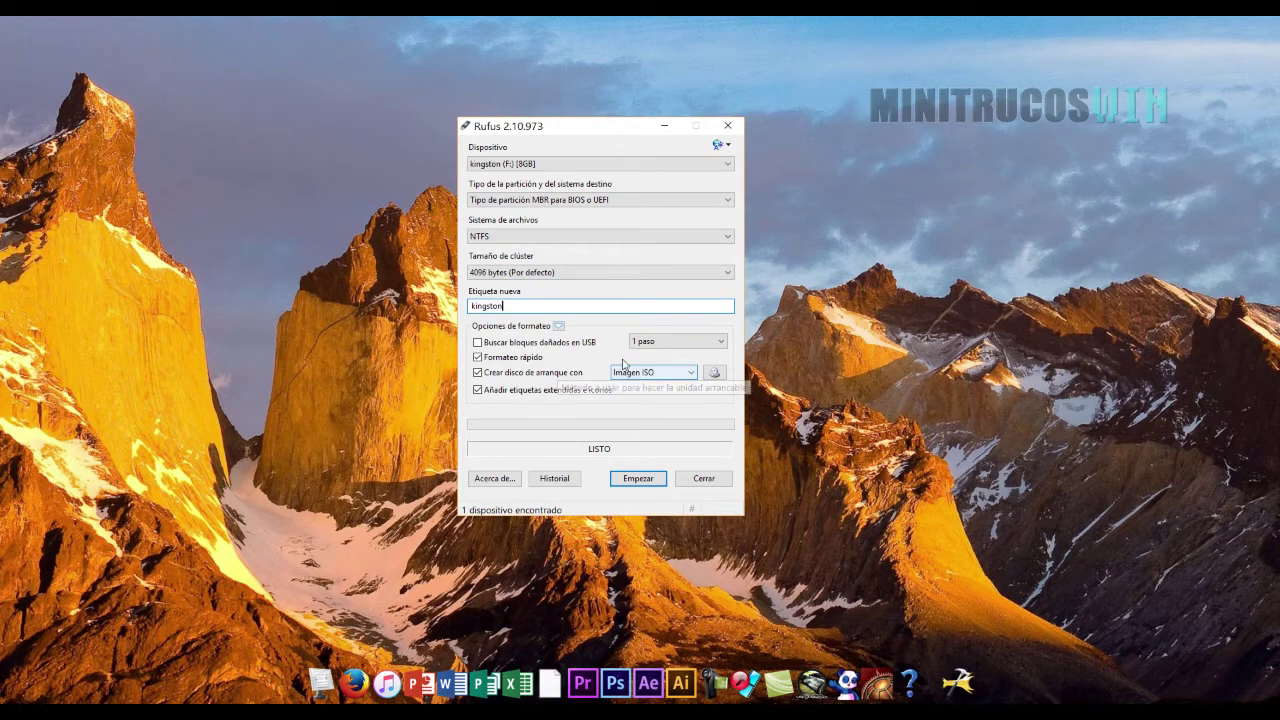
pyautogui.moveTo(510, 305); pyautogui.dragTo(400, 298)
pyautogui.press('BackSpace')
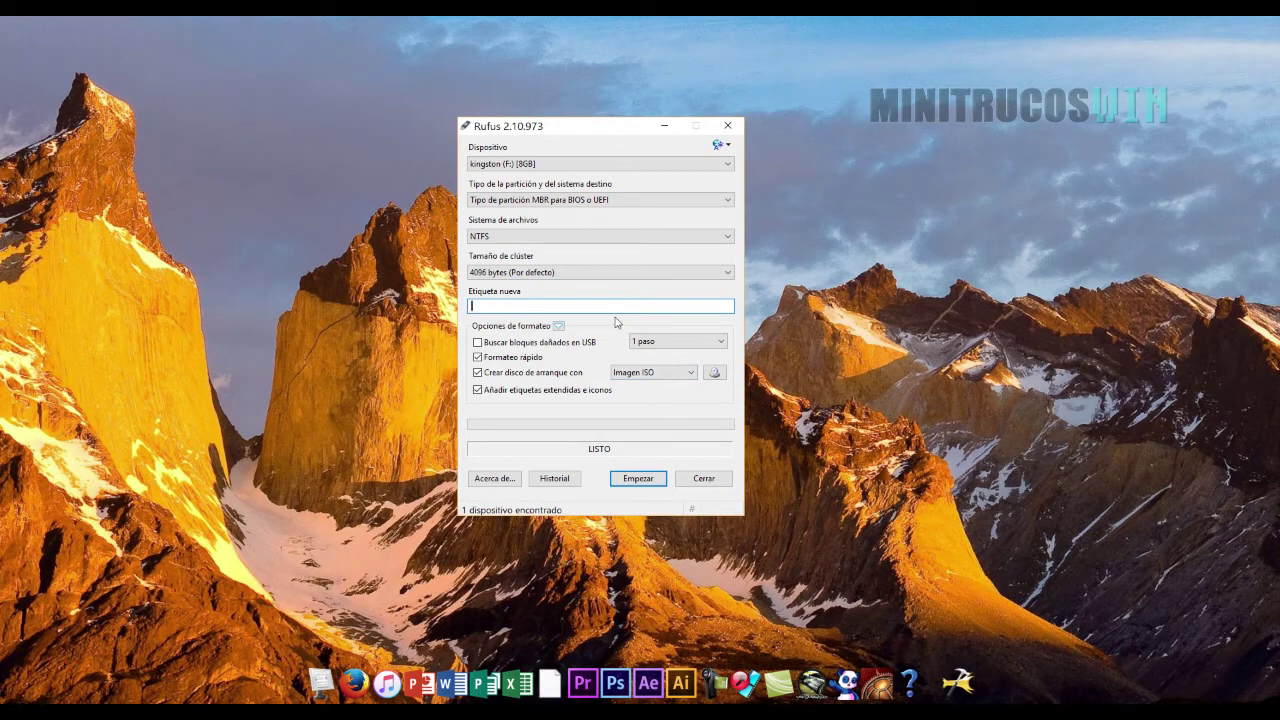
# Step: Keep quick format enabled with 1 pass and choose ISO image as the source for the bootable disk
pyautogui.click(632, 372)
pyautogui.click(605, 343)
pyautogui.click(510, 360)
pyautogui.click(492, 360)
pyautogui.click(674, 344)
pyautogui.click(698, 333)
pyautogui.click(697, 379)
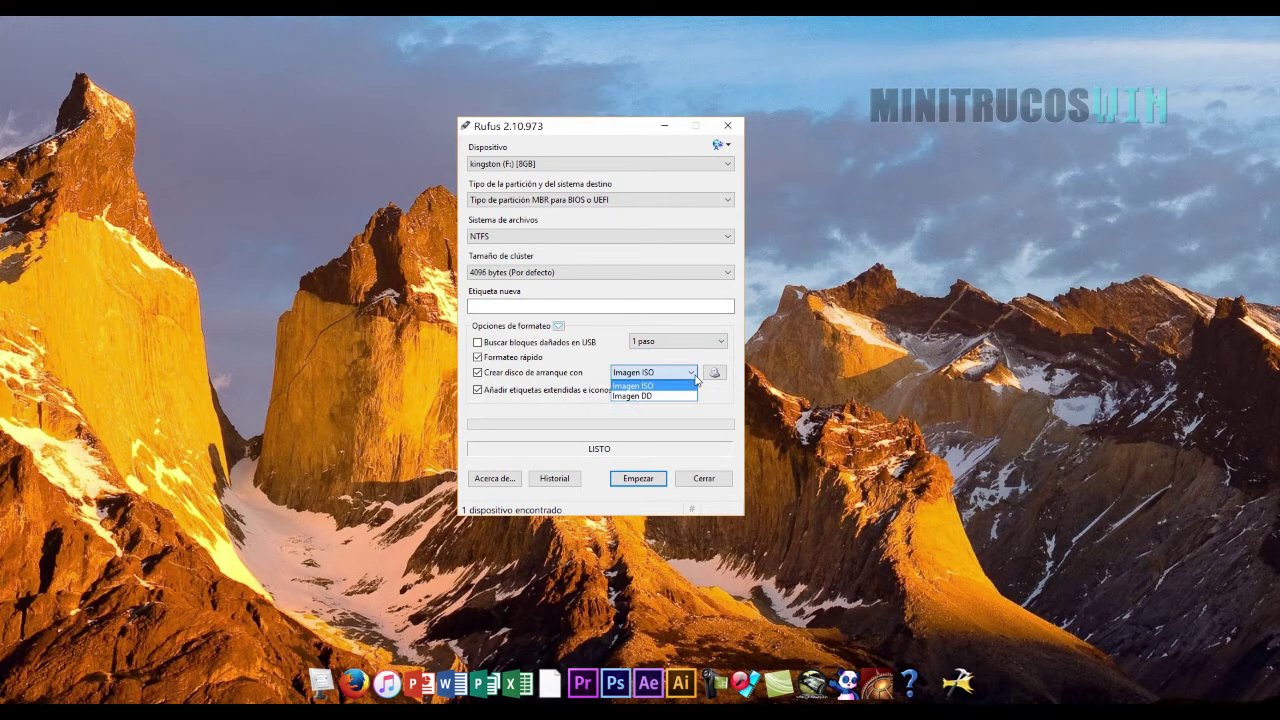
pyautogui.click(687, 381)
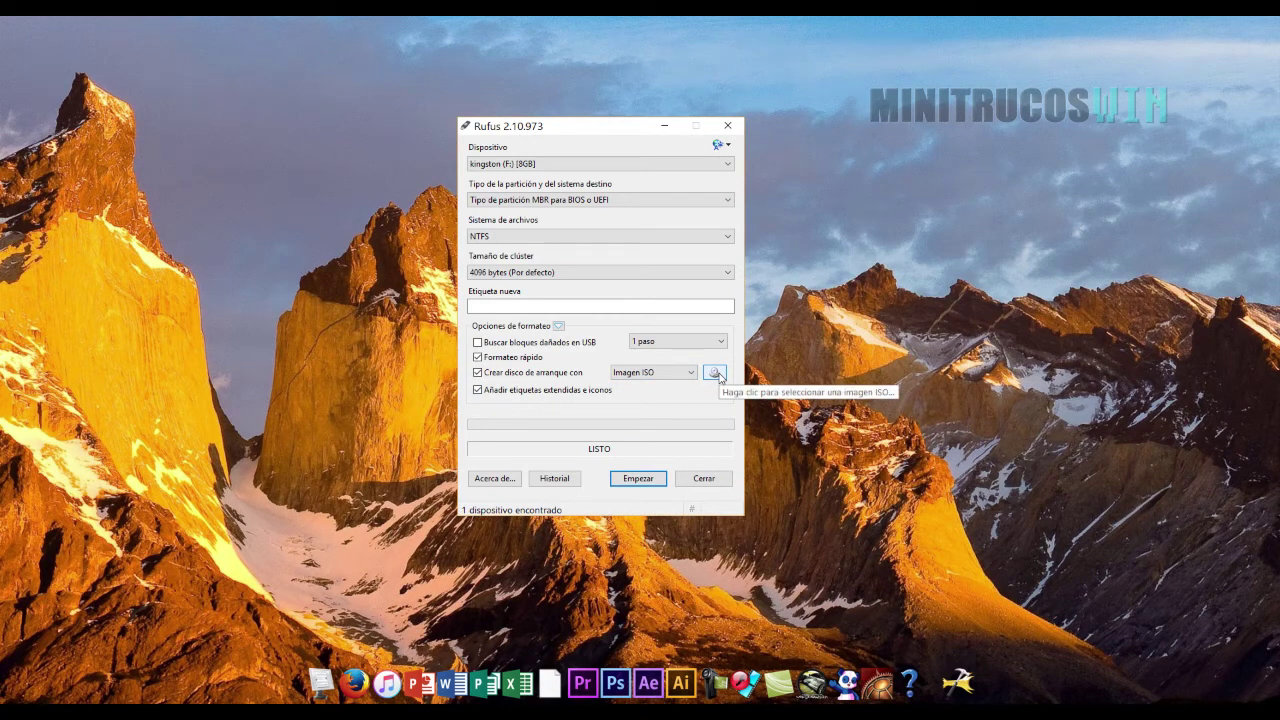
# Step: Load the image W7_AIO_SPtodoslosw7_32_64bts.iso from the sistemas operativos folder as the boot source
pyautogui.click(718, 375)
pyautogui.click(617, 373)
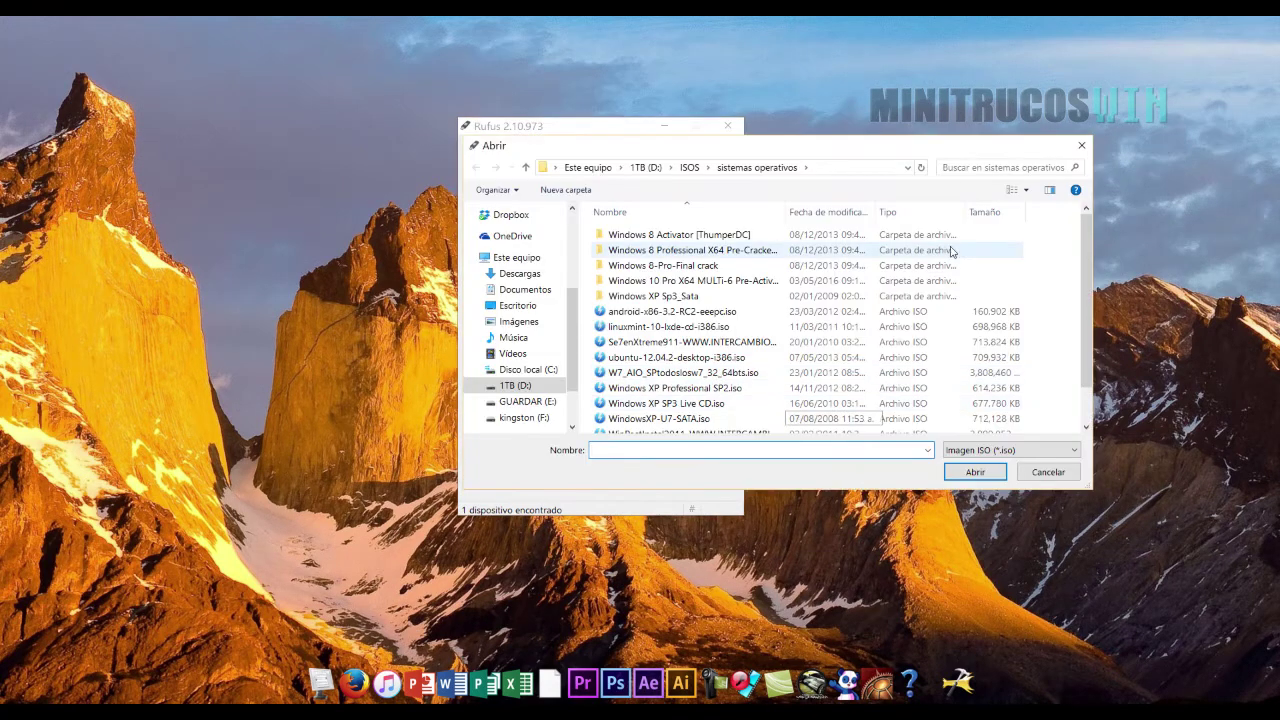
pyautogui.scroll(-1, 617, 343)
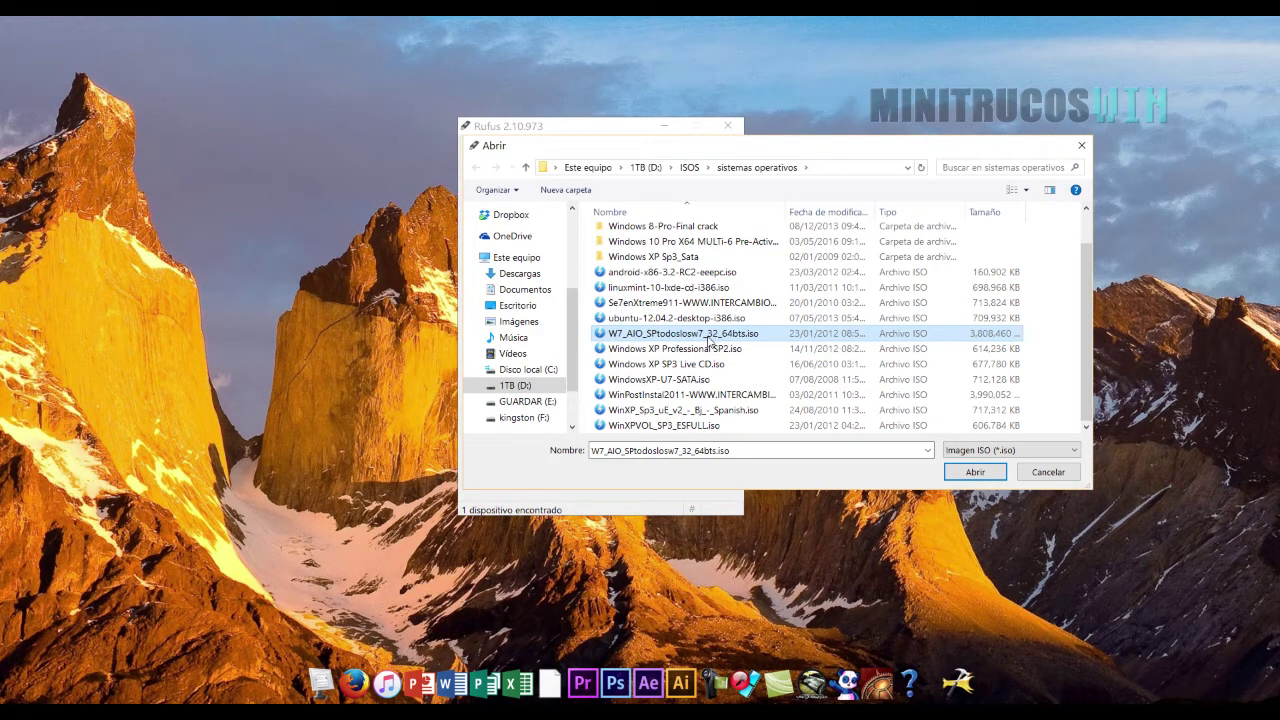
pyautogui.click(973, 472)
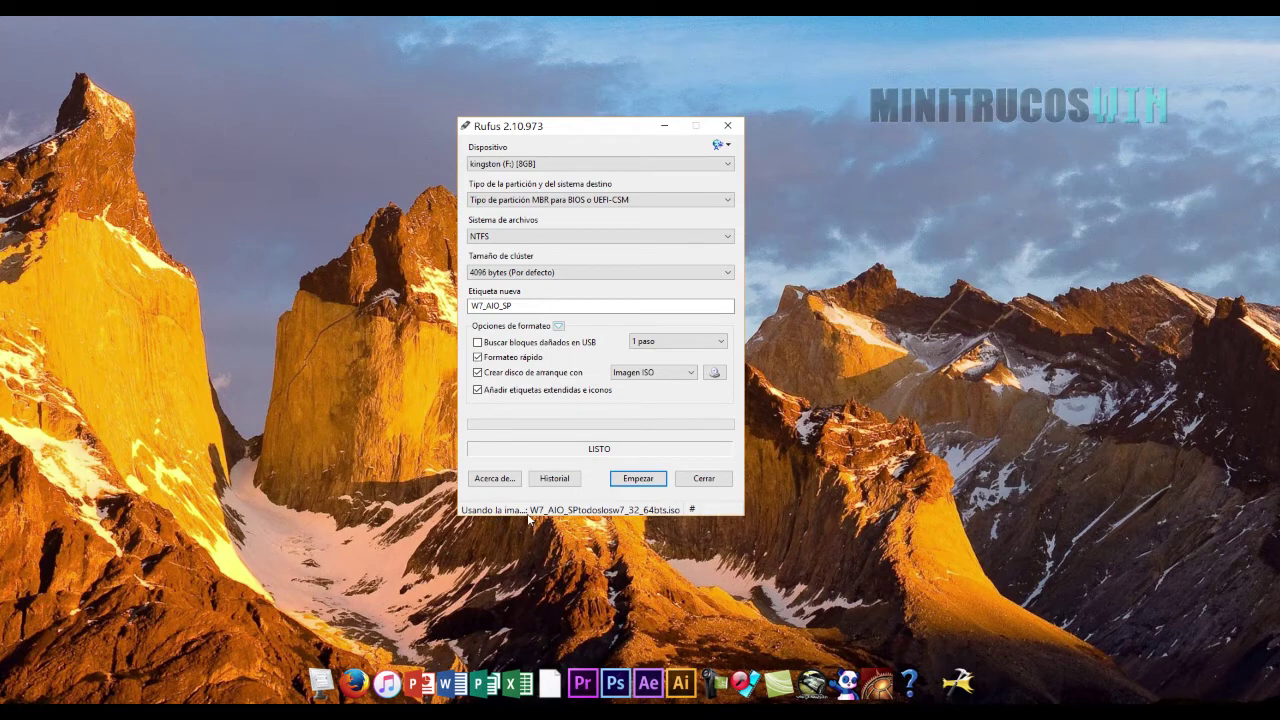
# Step: Write the ISO to the kingston (F:) USB drive, accepting the erasure of its data, and close the program when finished
pyautogui.click(642, 484)
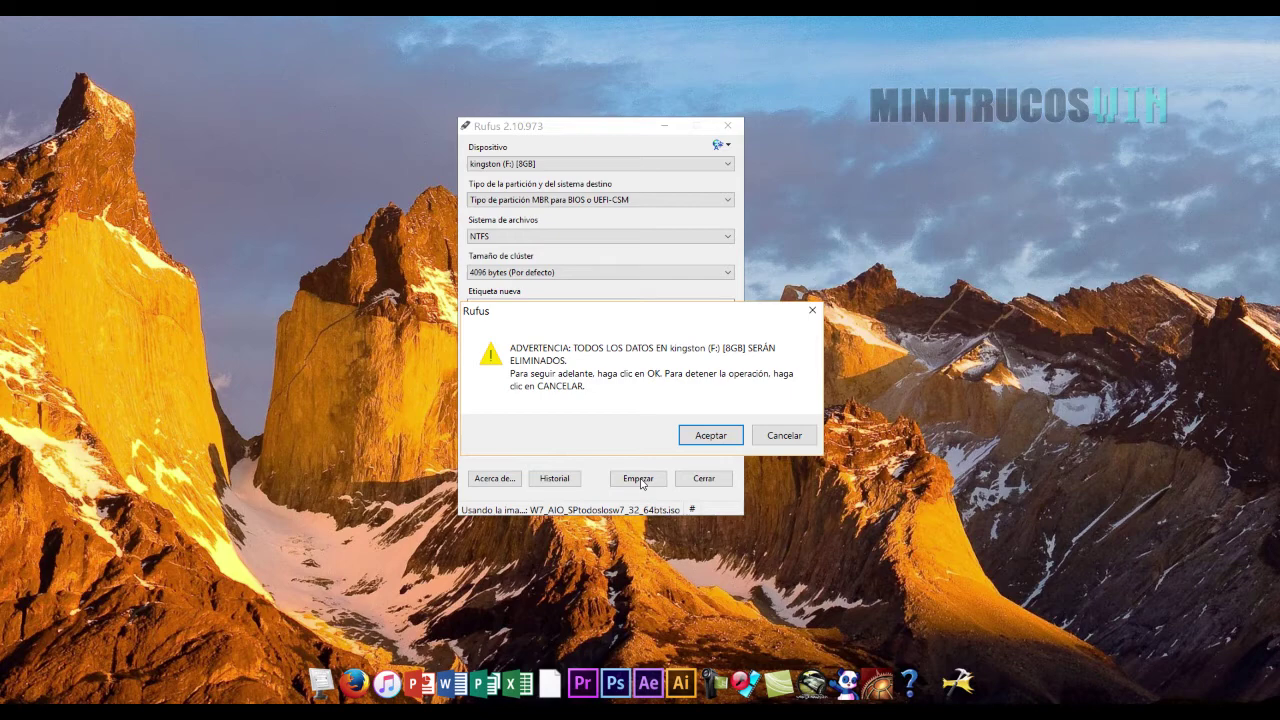
pyautogui.click(700, 437)
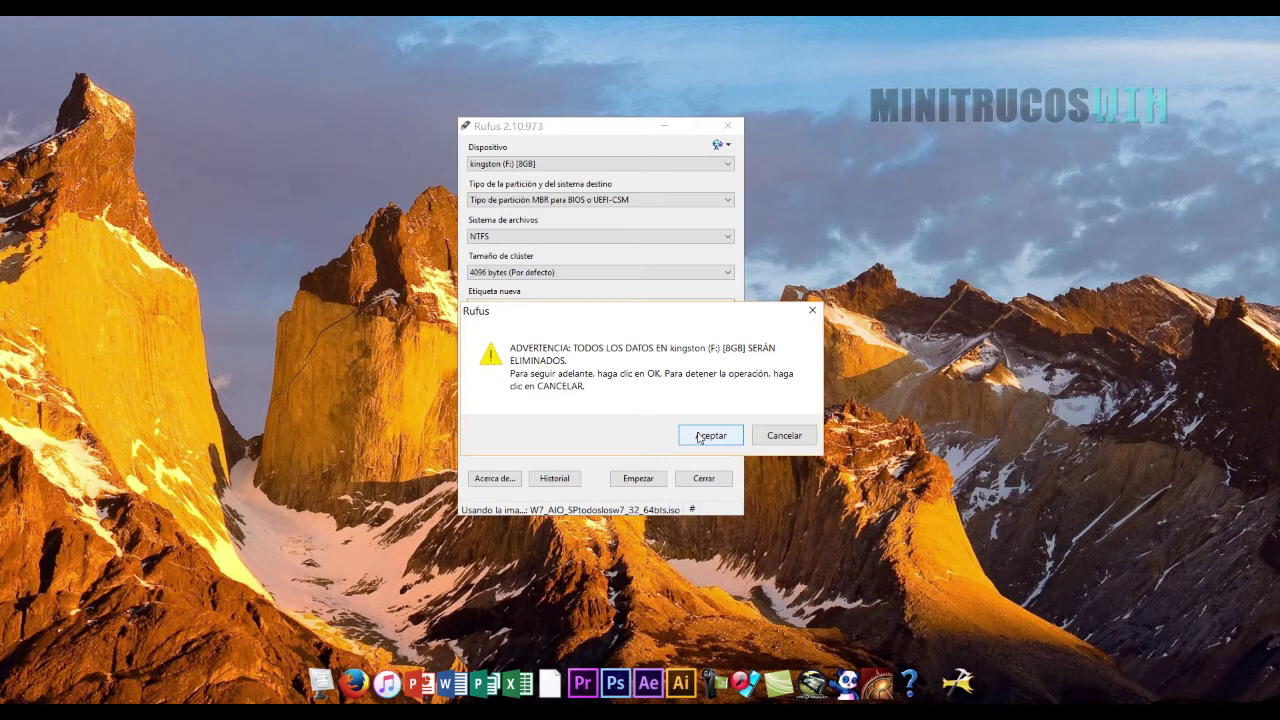
pyautogui.click(710, 436)
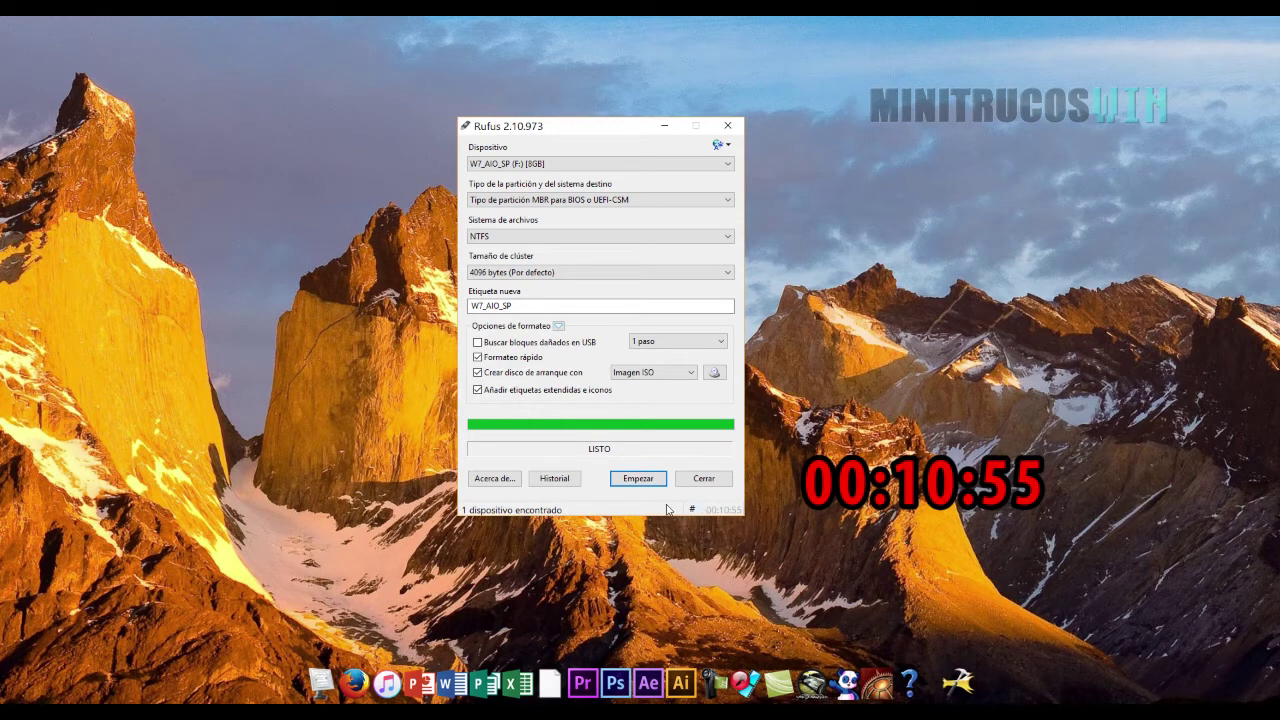
pyautogui.click(727, 125)
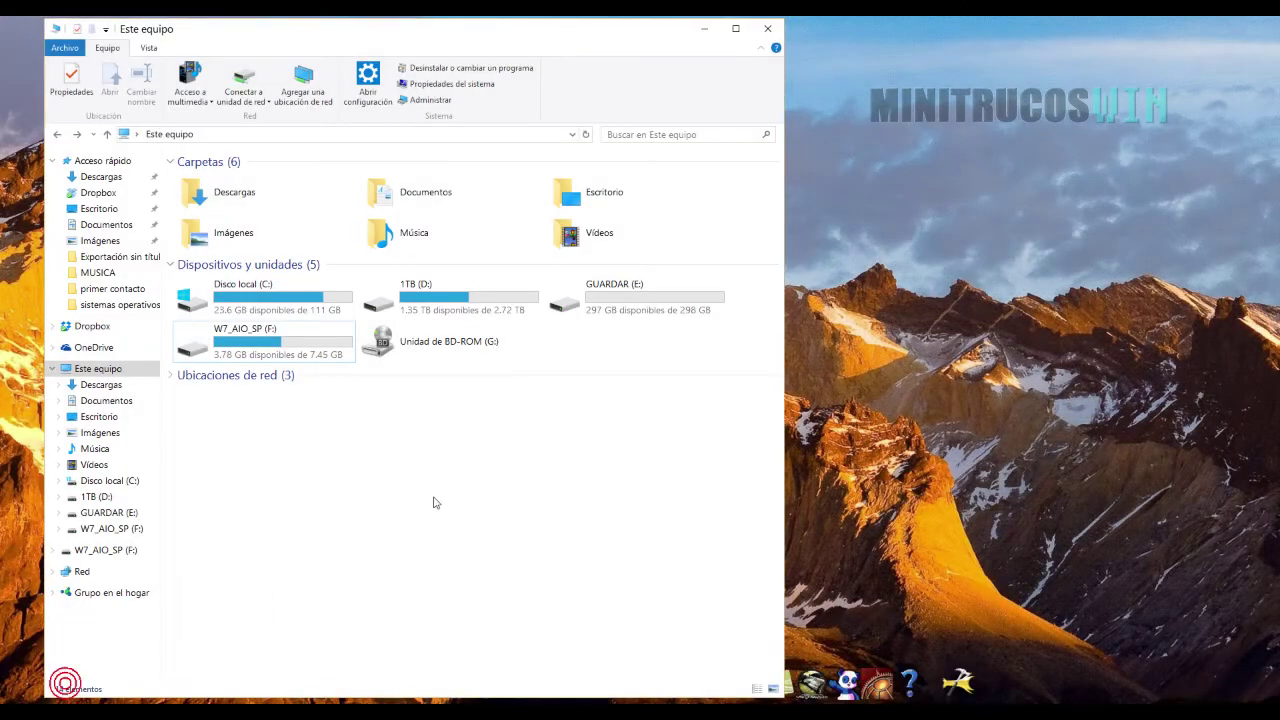
# Step: Open the W7_AIO_SP (F:) drive in File Explorer and examine the files written to it
pyautogui.click(294, 350)
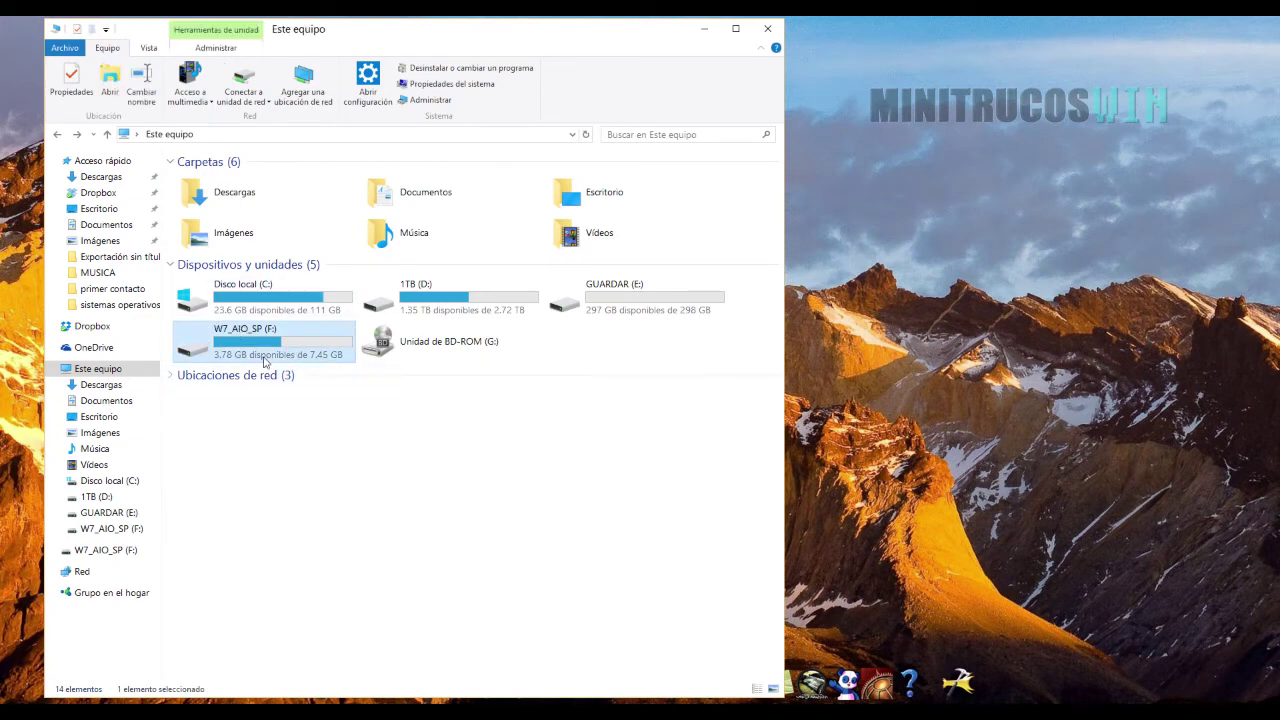
pyautogui.moveTo(235, 363)
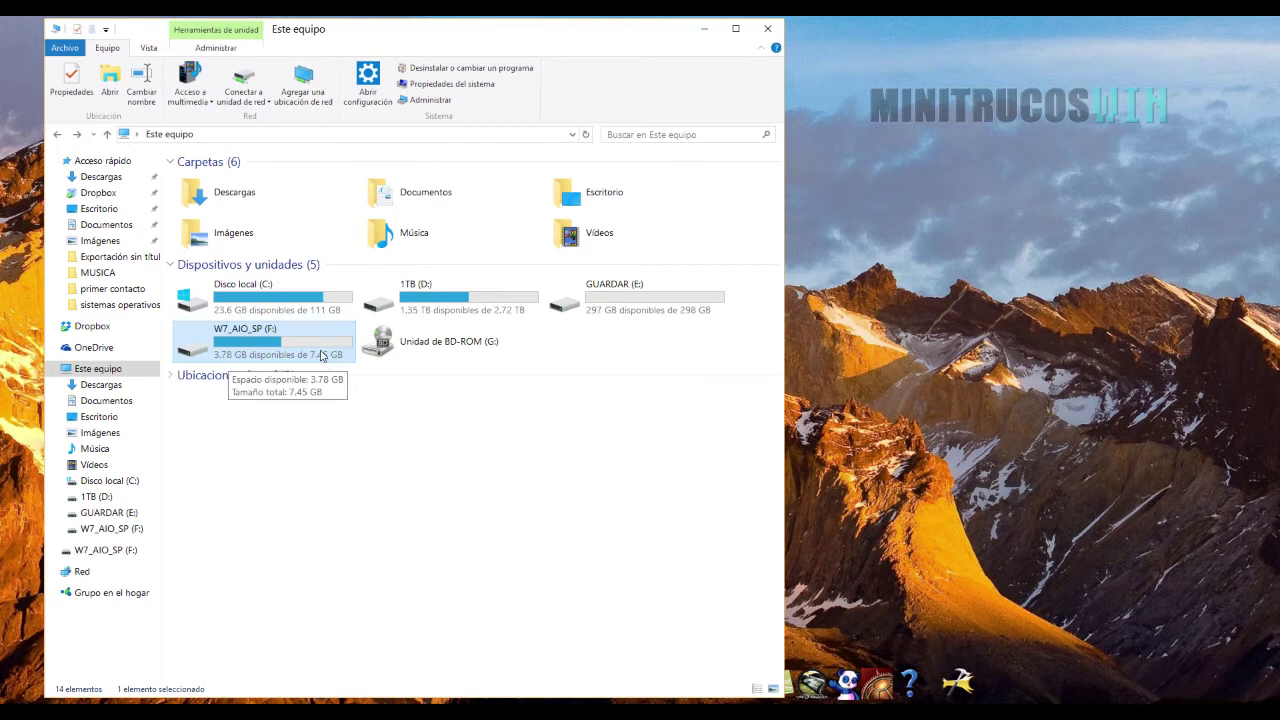
pyautogui.doubleClick(322, 356)
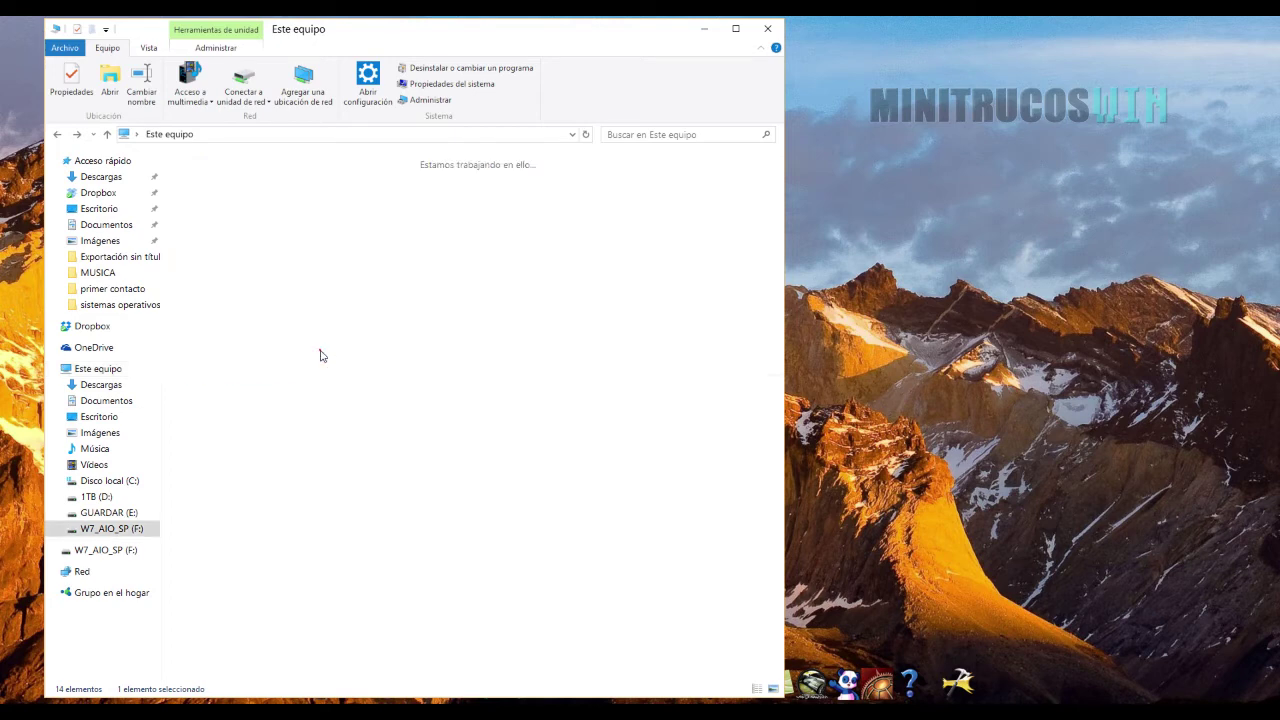
pyautogui.moveTo(297, 368); pyautogui.dragTo(127, 136)
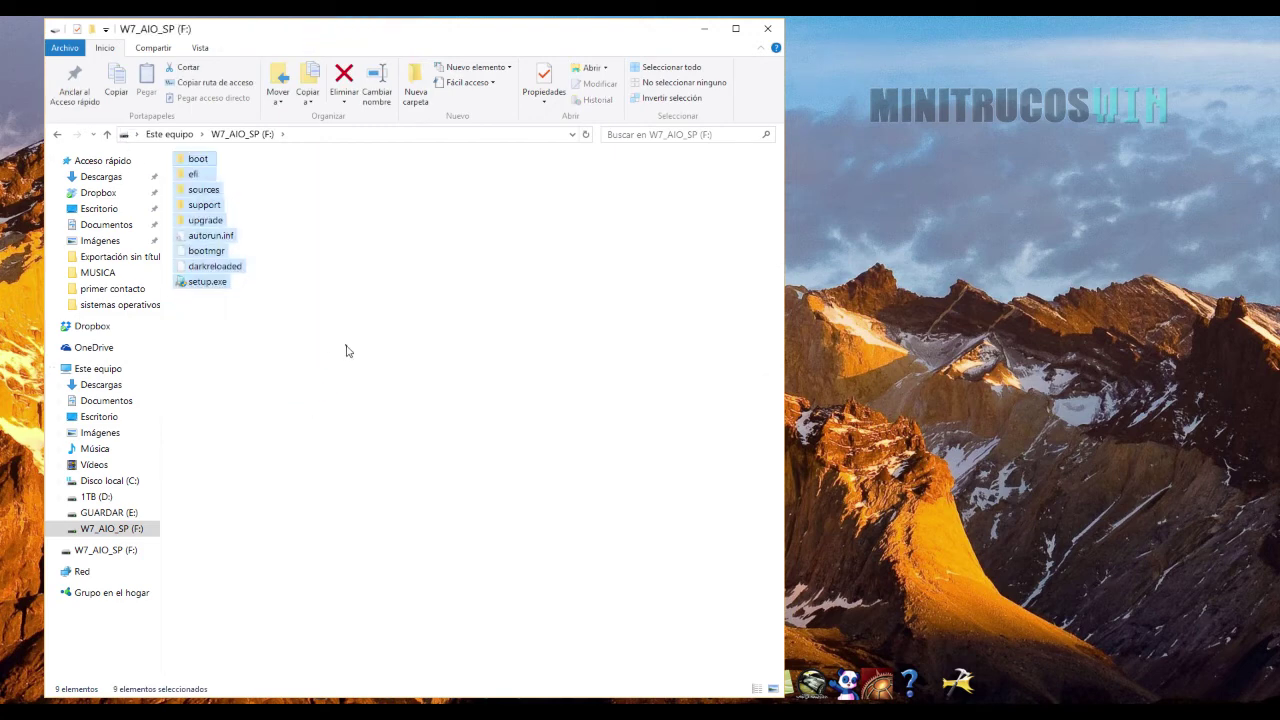
pyautogui.click(347, 350)
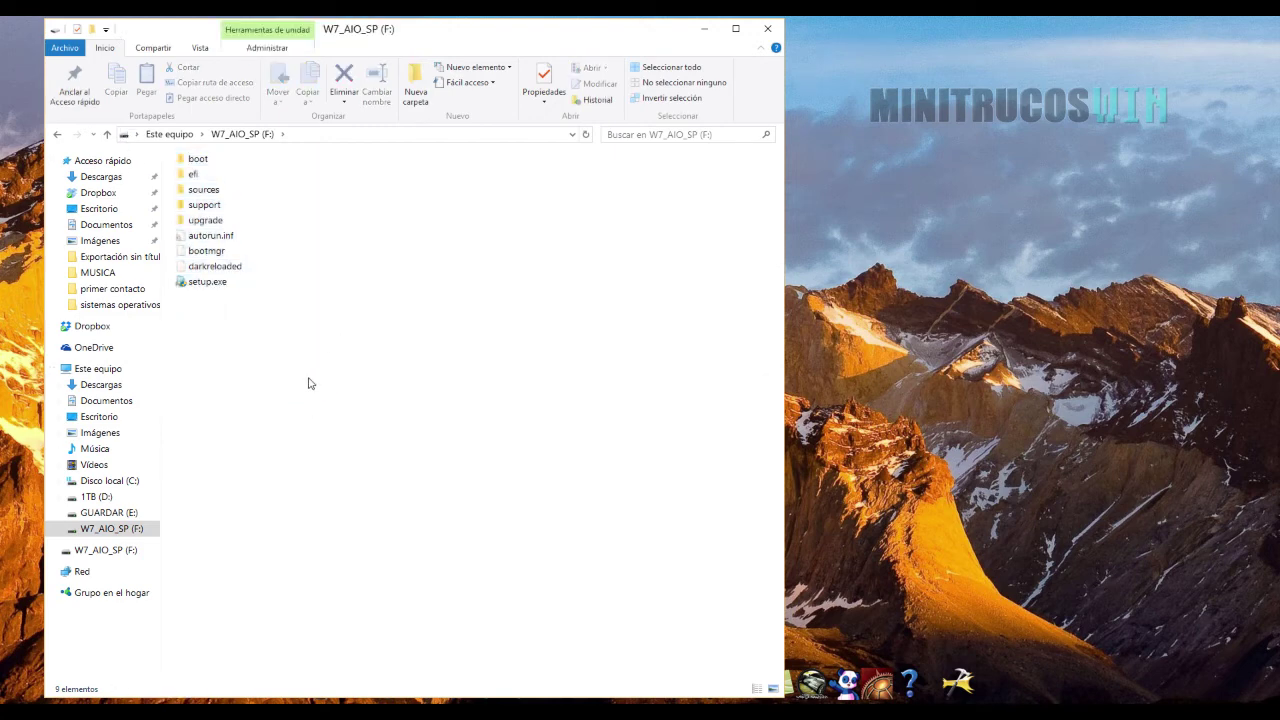